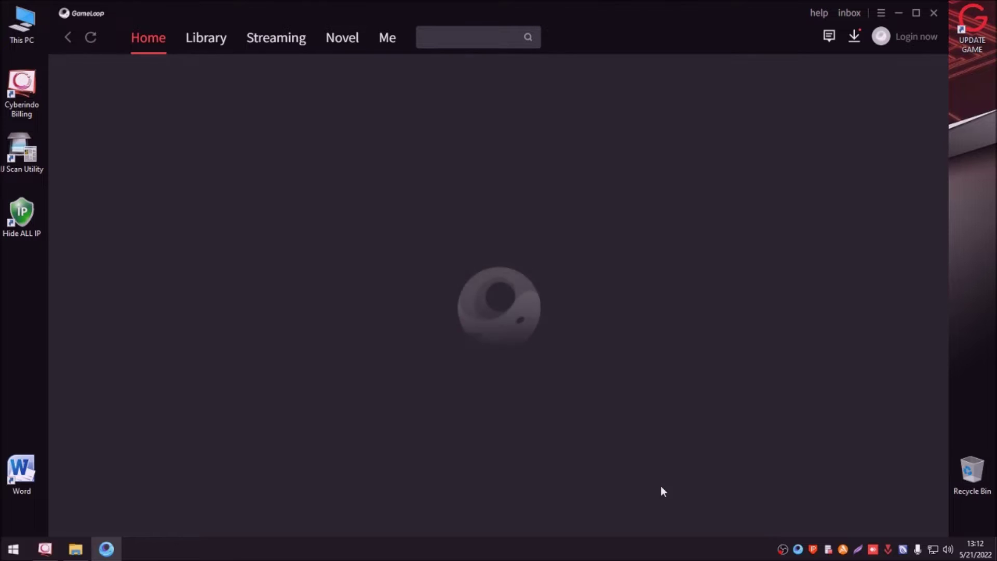
Step: Try to resume the PUBG MOBILE download from the Home page, retry it once, and dismiss the dialog
{"action": "left_click", "coordinate": [661, 489]}
{"action": "left_click", "coordinate": [661, 488]}
{"action": "left_click", "coordinate": [208, 38]}
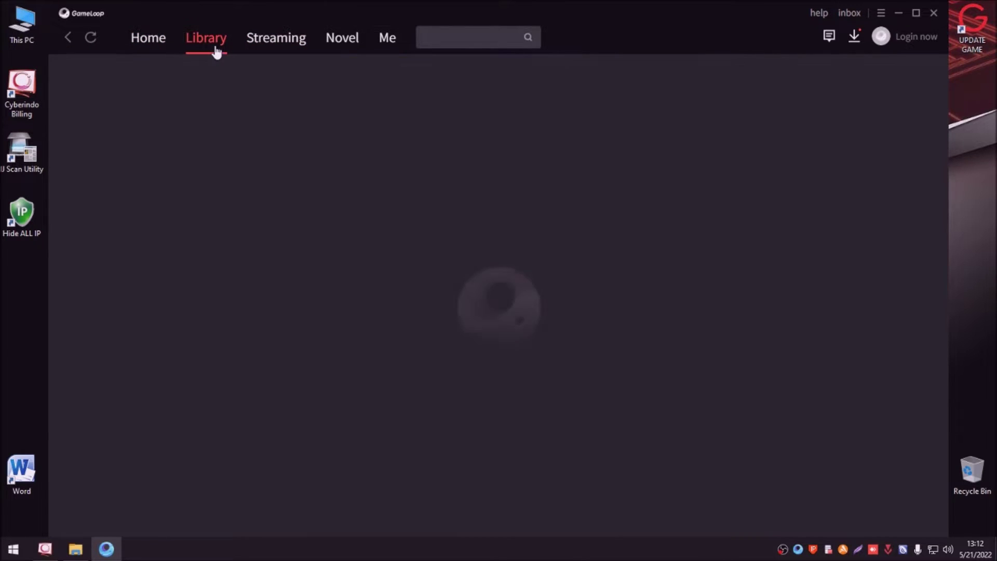
{"action": "left_click", "coordinate": [143, 48]}
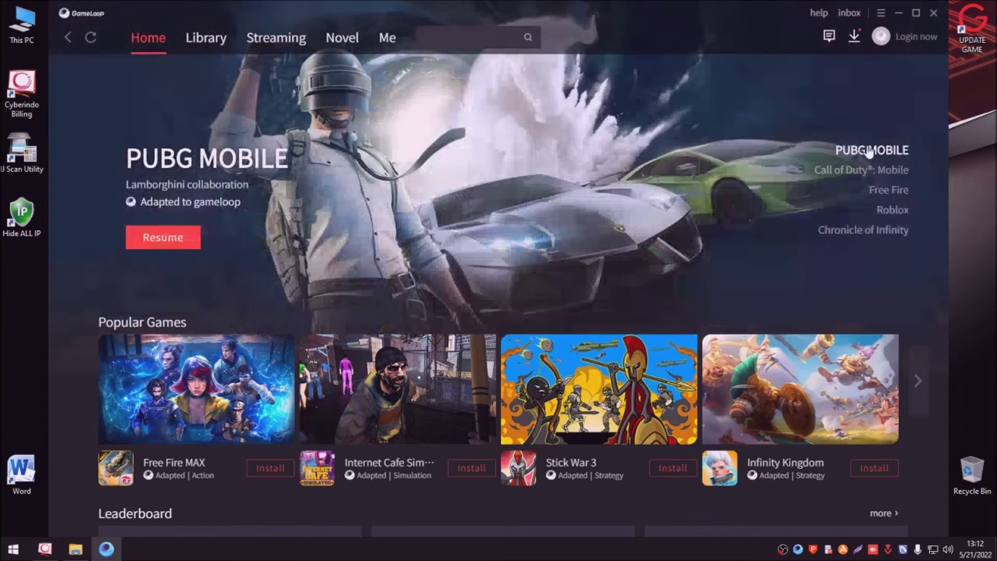
{"action": "left_click", "coordinate": [153, 240]}
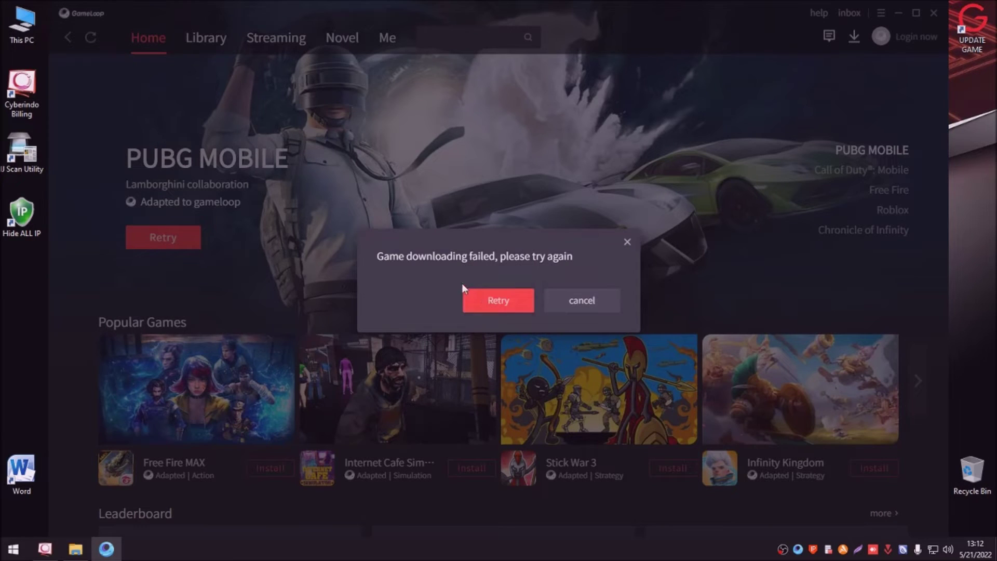
{"action": "left_click", "coordinate": [501, 301]}
{"action": "left_click", "coordinate": [628, 244]}
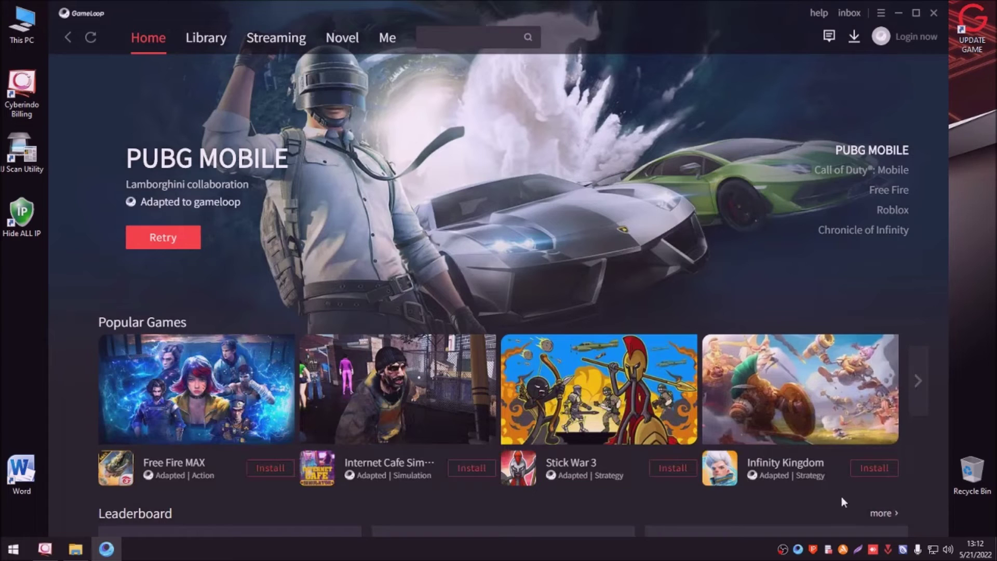
Step: Open Hide ALL IP, connect to the Singapore server 45.32.103.114, and minimize its window
{"action": "left_click", "coordinate": [826, 550]}
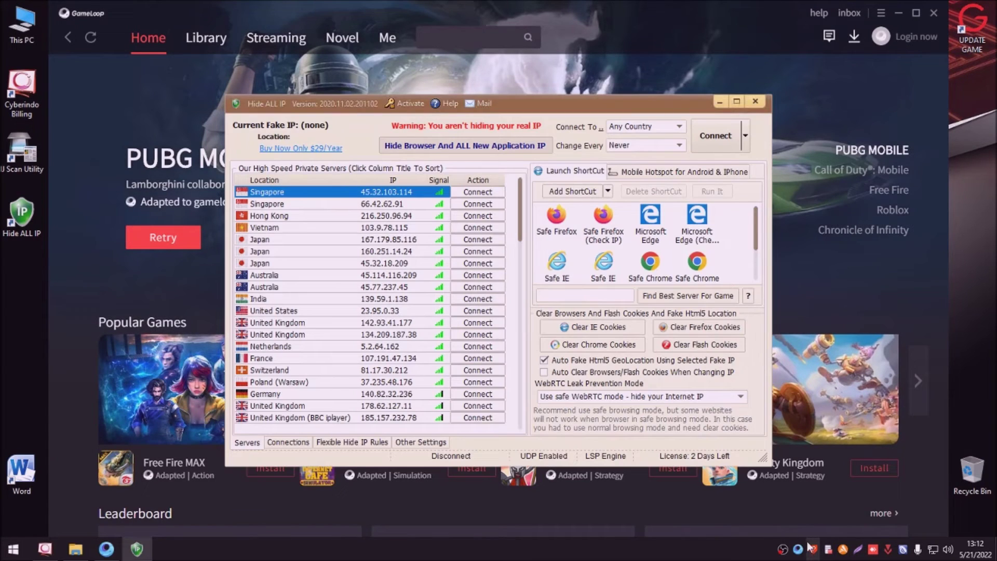
{"action": "left_click_drag", "start_coordinate": [543, 101], "coordinate": [535, 74]}
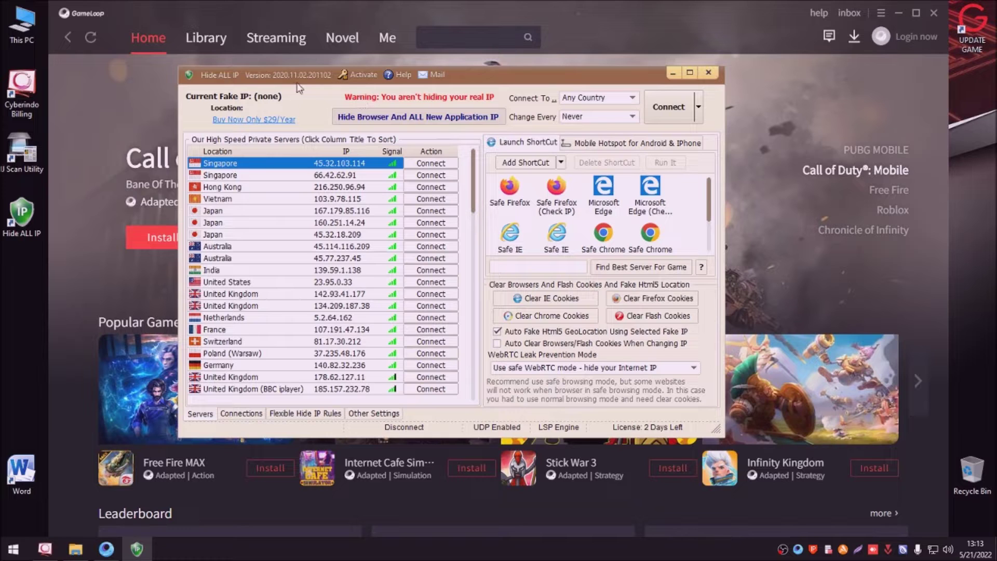
{"action": "left_click", "coordinate": [670, 108]}
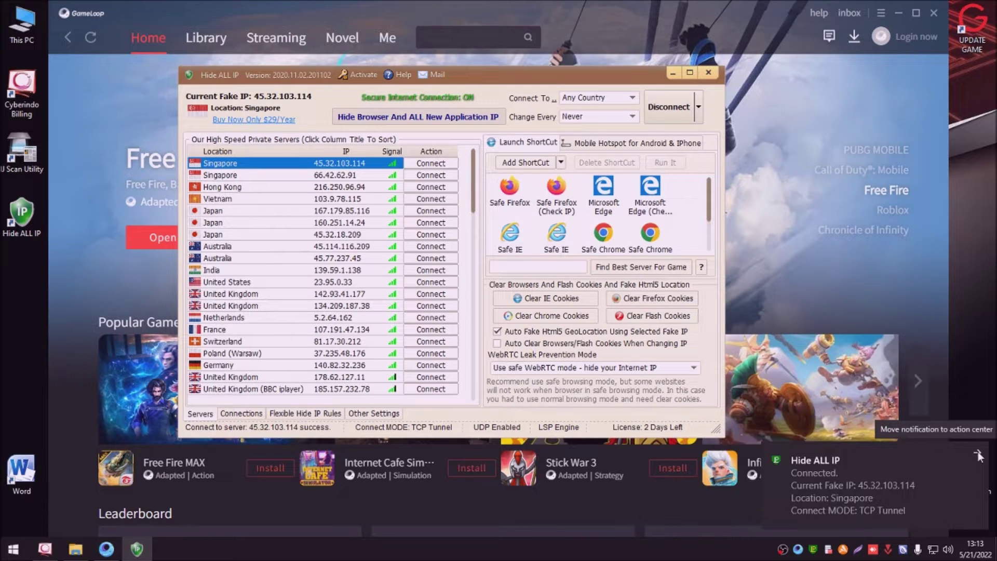
{"action": "left_click", "coordinate": [978, 456]}
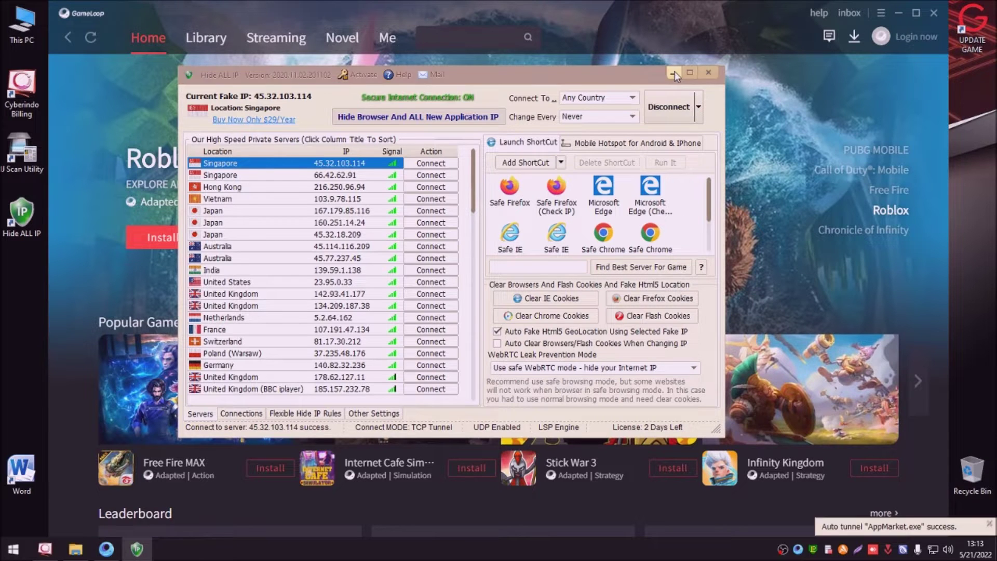
{"action": "left_click", "coordinate": [674, 73]}
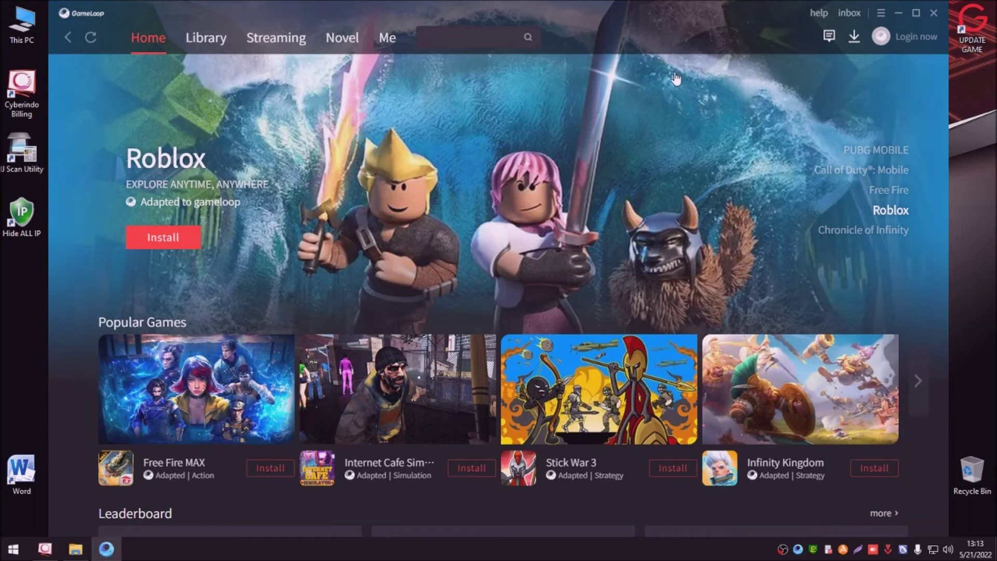
Step: Check in GameLoop whether the Home, Library, Me and Call of Duty: Mobile pages load over the new connection
{"action": "mouse_move", "coordinate": [814, 553]}
{"action": "mouse_move", "coordinate": [843, 172]}
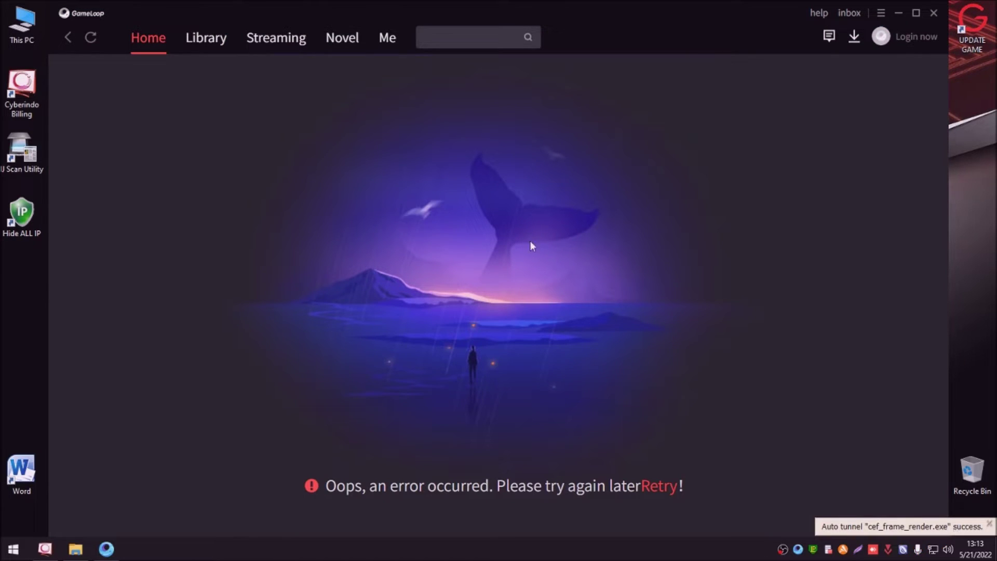
{"action": "left_click", "coordinate": [207, 42]}
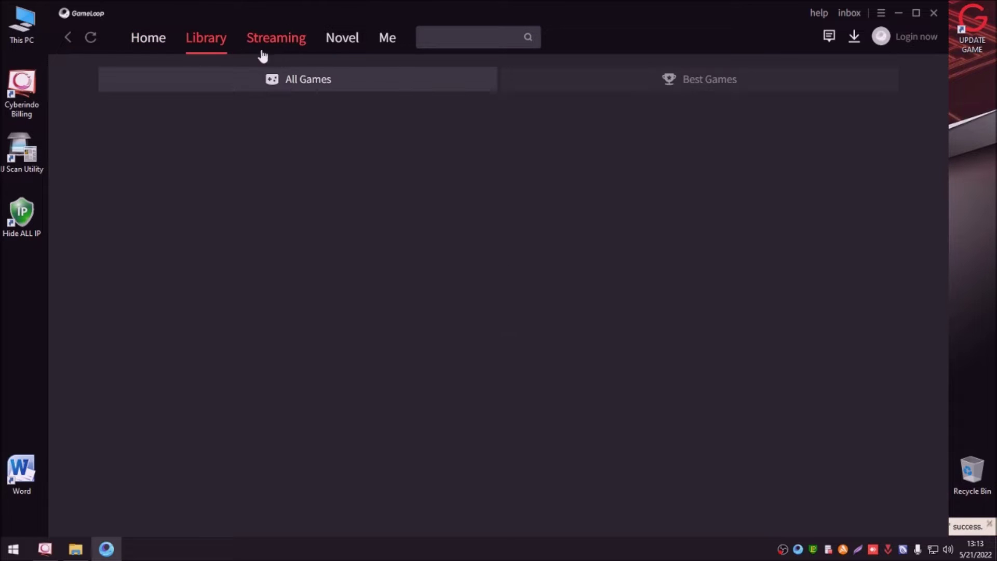
{"action": "left_click", "coordinate": [131, 40]}
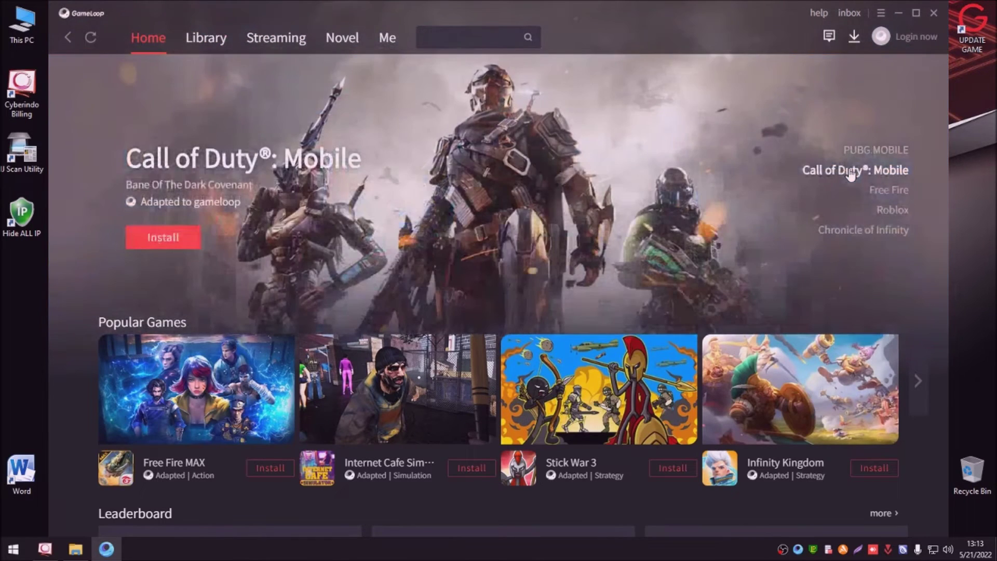
{"action": "left_click", "coordinate": [850, 171]}
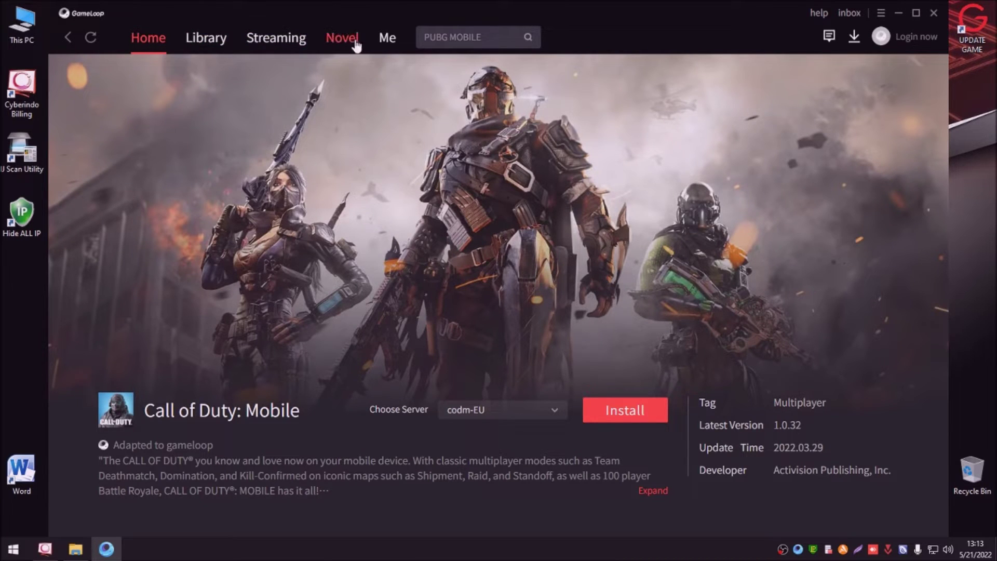
{"action": "left_click", "coordinate": [214, 43]}
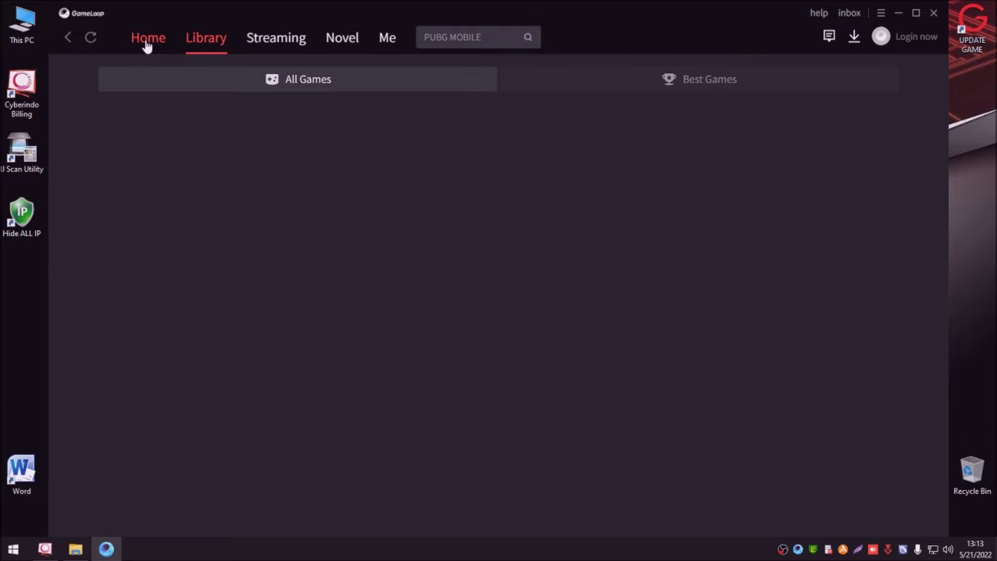
{"action": "left_click", "coordinate": [148, 44]}
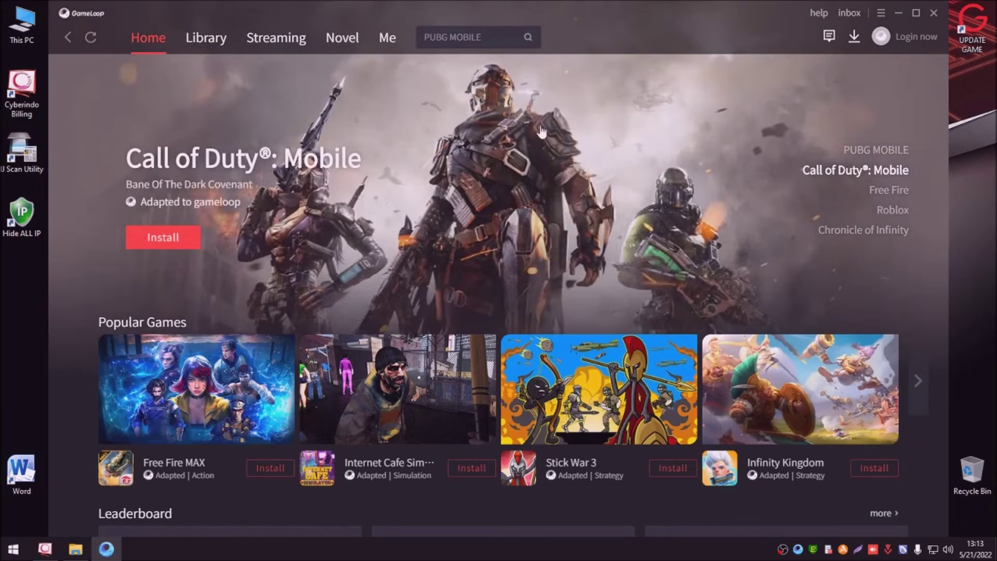
{"action": "left_click", "coordinate": [386, 38]}
{"action": "scroll", "coordinate": [448, 286], "scroll_direction": "down", "scroll_amount": 2}
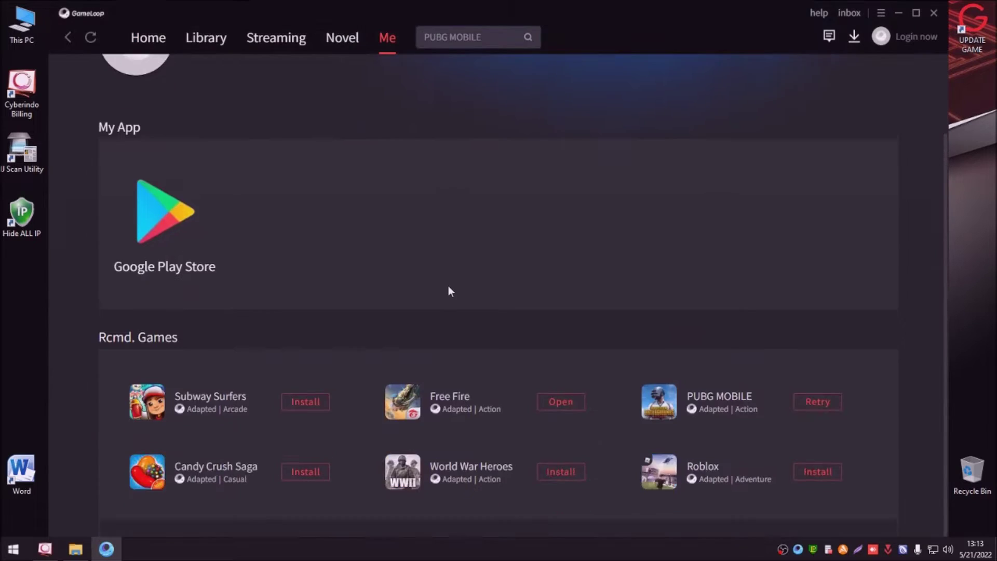
{"action": "scroll", "coordinate": [447, 285], "scroll_direction": "up", "scroll_amount": 2}
{"action": "left_click", "coordinate": [156, 46]}
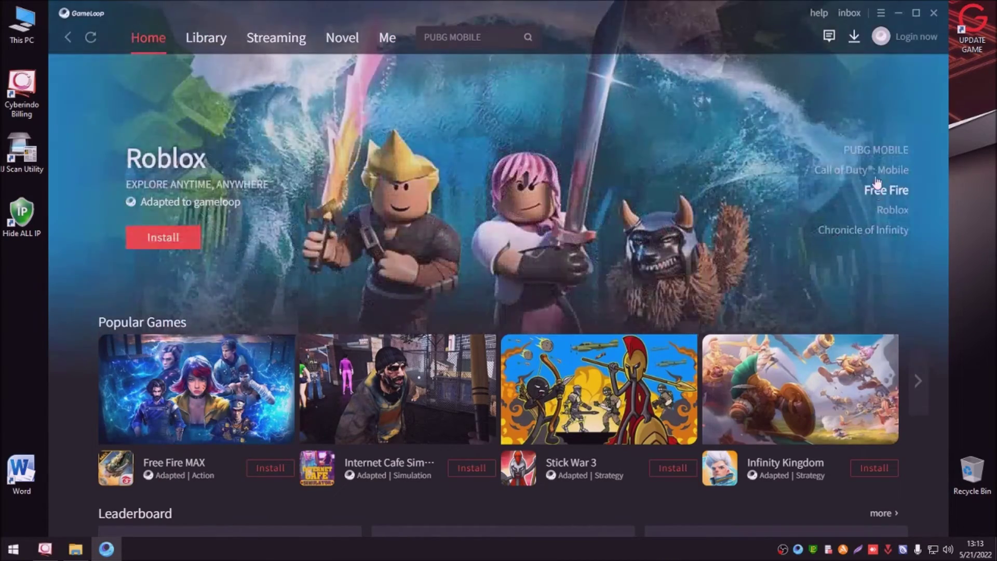
Step: Retry the PUBG MOBILE installation from its Home banner and save Standard Definition 720P as the game's display quality
{"action": "mouse_move", "coordinate": [862, 151]}
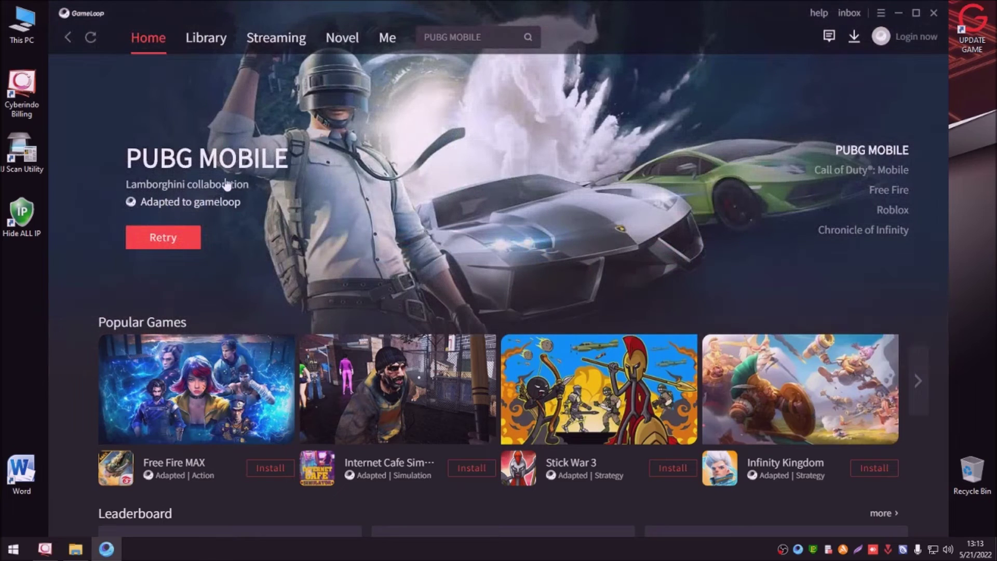
{"action": "left_click", "coordinate": [188, 238]}
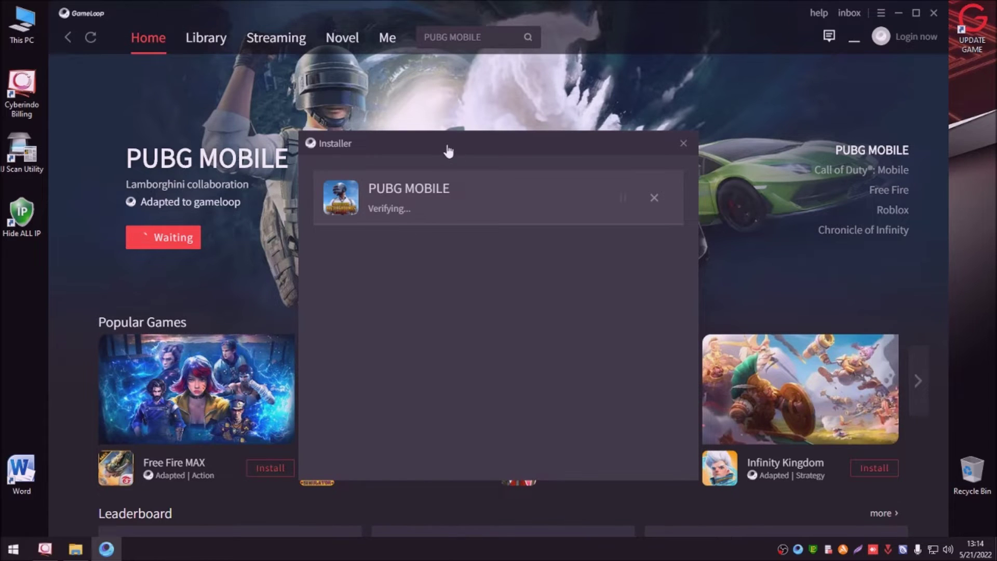
{"action": "left_click_drag", "start_coordinate": [446, 150], "coordinate": [445, 126]}
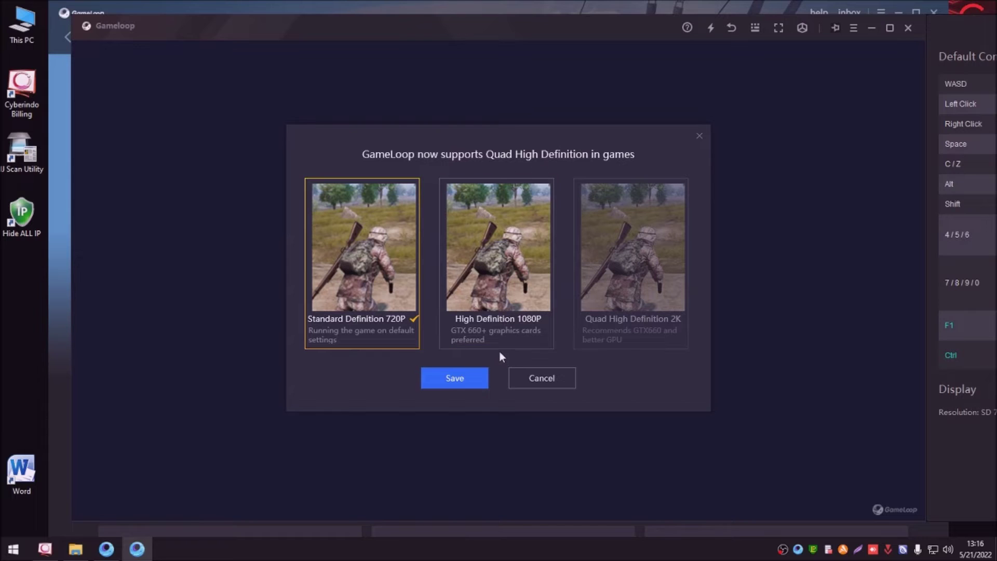
{"action": "left_click", "coordinate": [454, 381]}
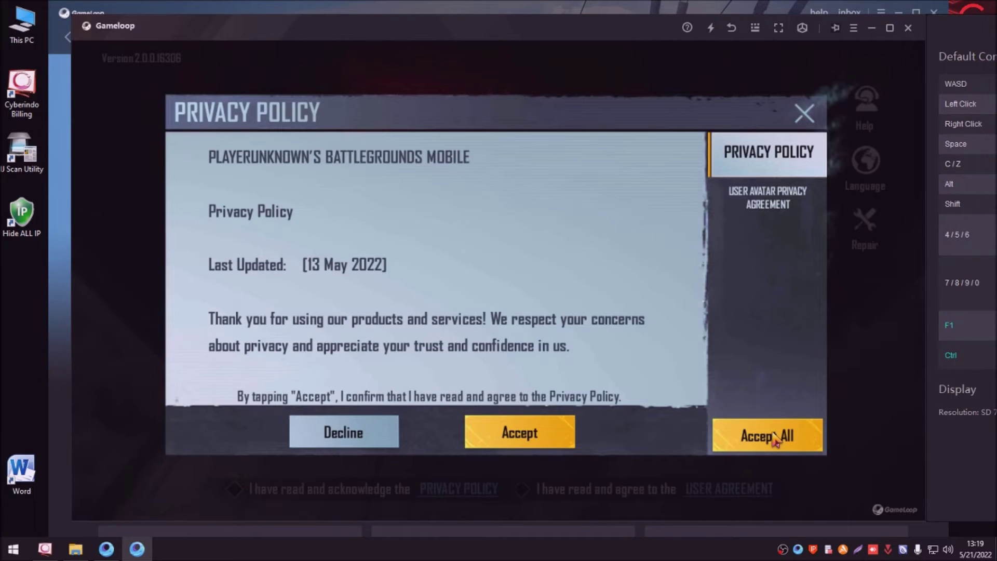
Step: Accept all of PUBG MOBILE's privacy agreements and switch the game's language to Indonesian
{"action": "left_click", "coordinate": [775, 440]}
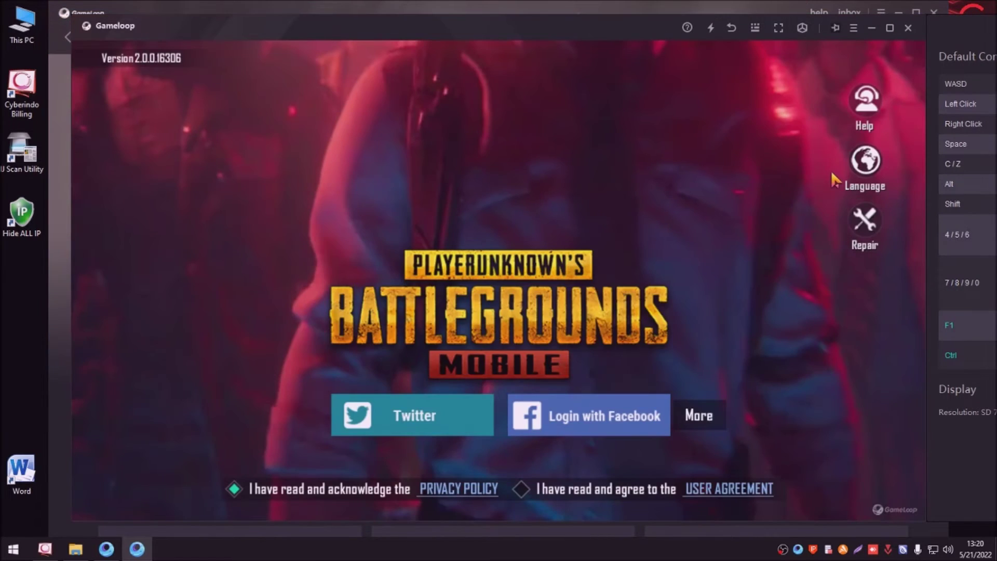
{"action": "left_click", "coordinate": [831, 173]}
{"action": "left_click", "coordinate": [314, 280]}
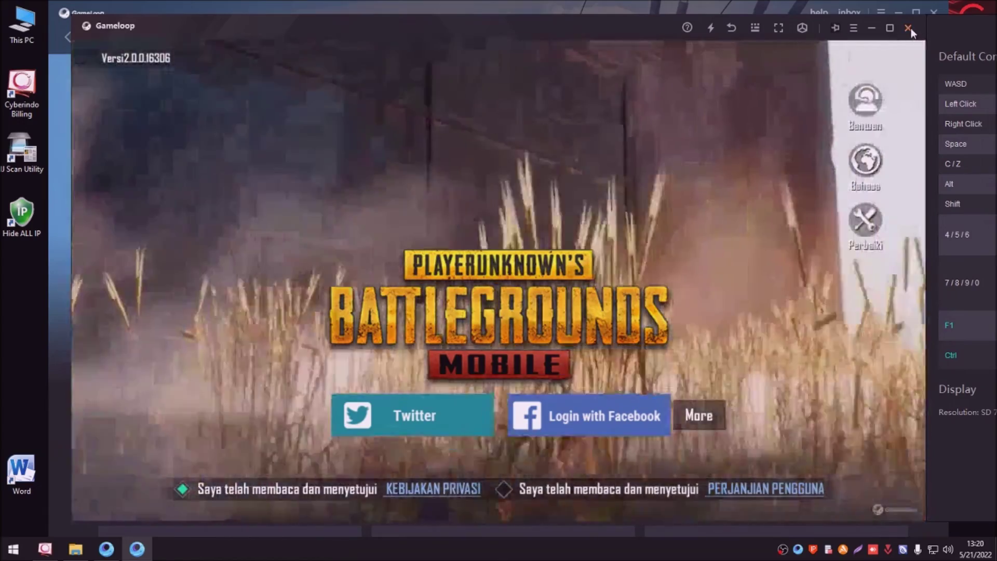
Step: Exit the PUBG MOBILE game, confirming the exit, and close the Installer window
{"action": "left_click", "coordinate": [909, 29]}
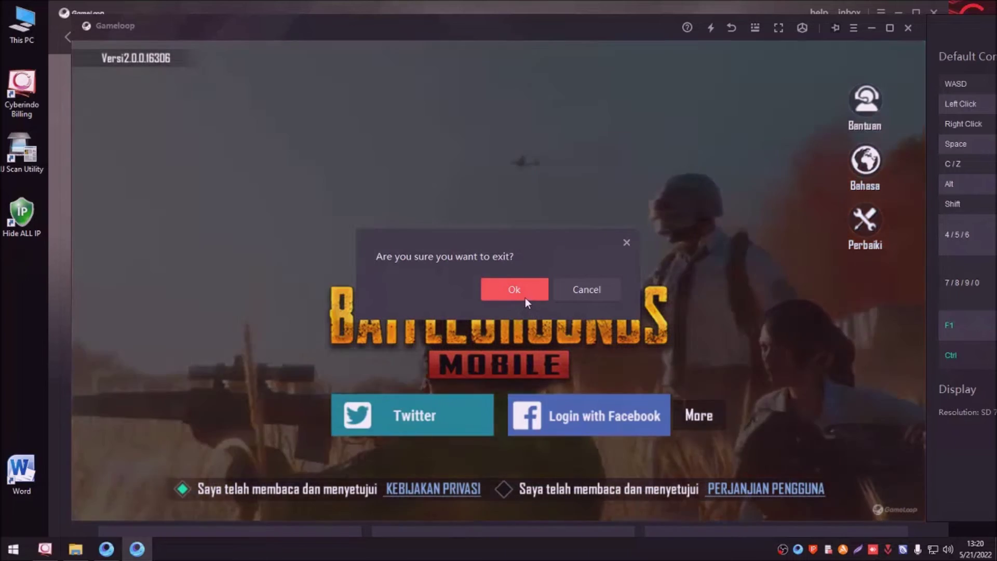
{"action": "left_click", "coordinate": [525, 297]}
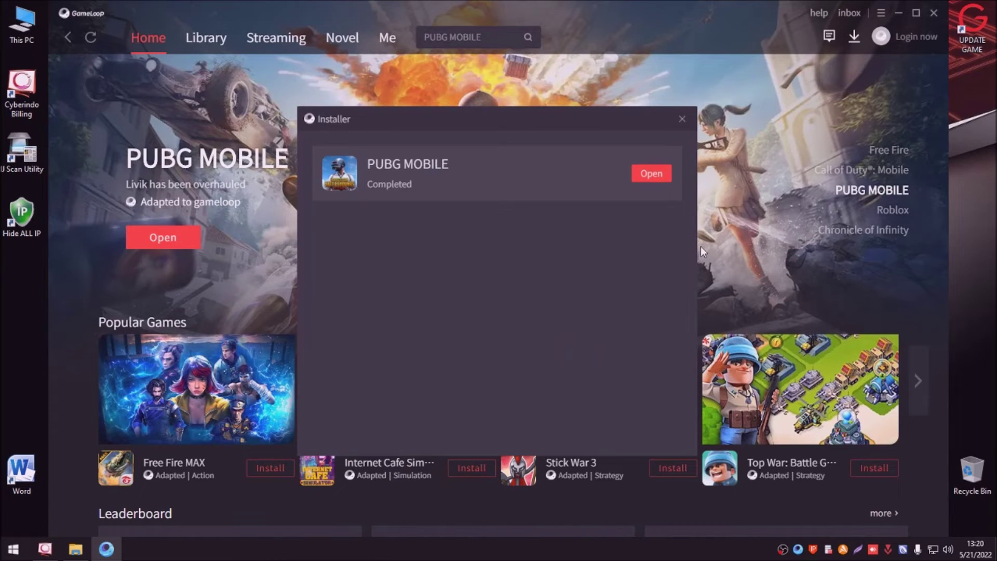
{"action": "left_click", "coordinate": [682, 119]}
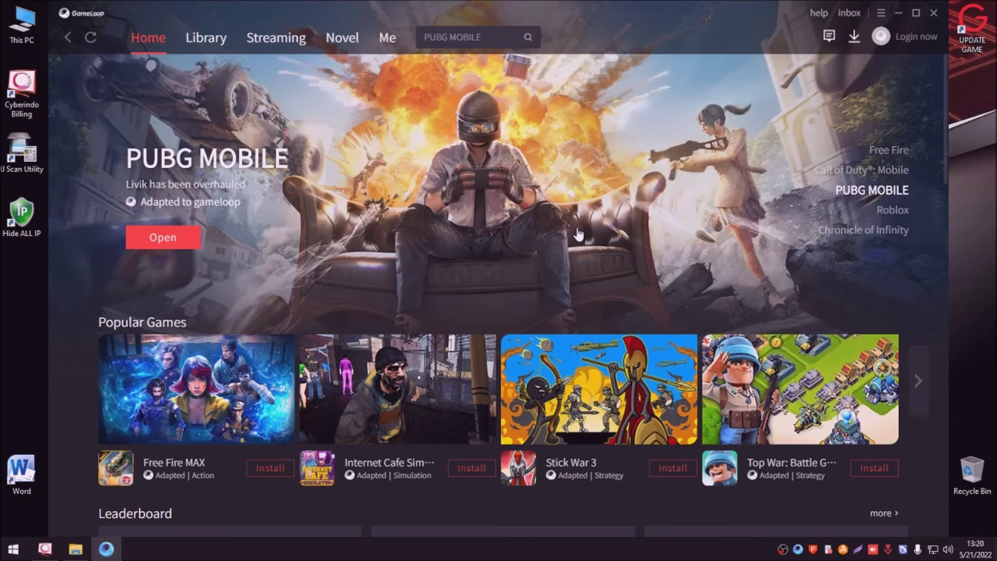
Step: Check PUBG MOBILE's entry among the recommended games on the Me page and return to Home
{"action": "left_click", "coordinate": [395, 45]}
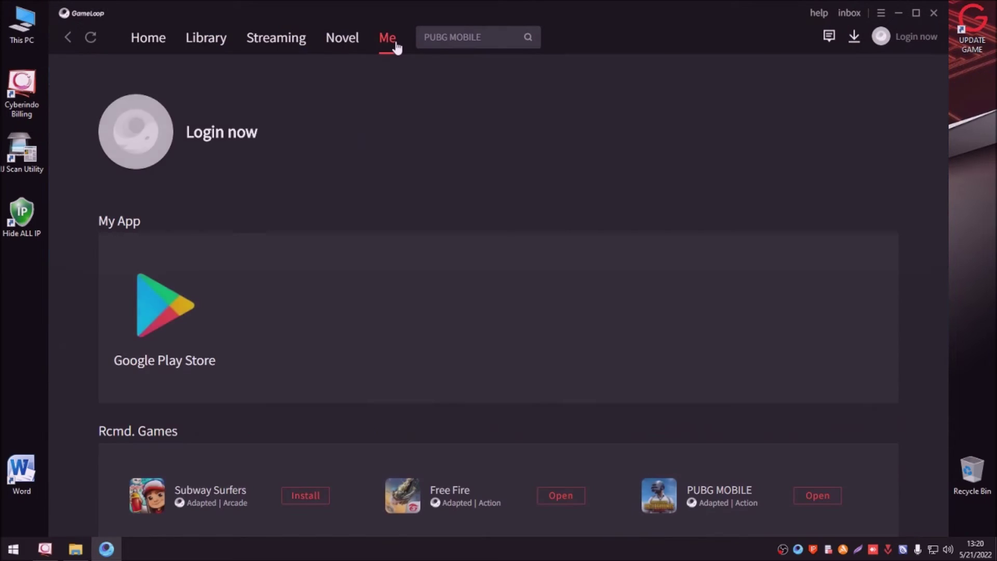
{"action": "scroll", "coordinate": [473, 224], "scroll_direction": "down", "scroll_amount": 2}
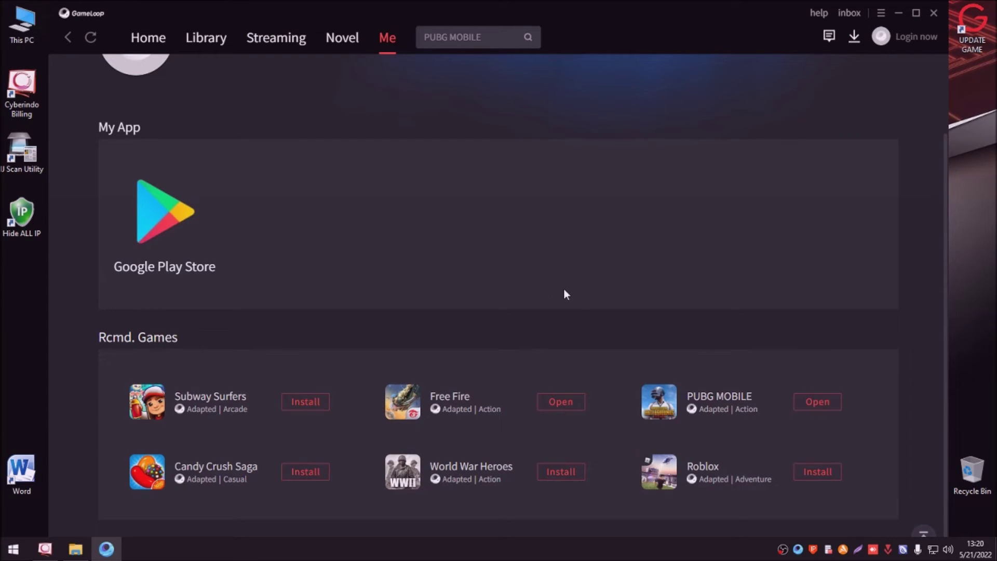
{"action": "scroll", "coordinate": [557, 275], "scroll_direction": "up", "scroll_amount": 2}
{"action": "left_click", "coordinate": [156, 39]}
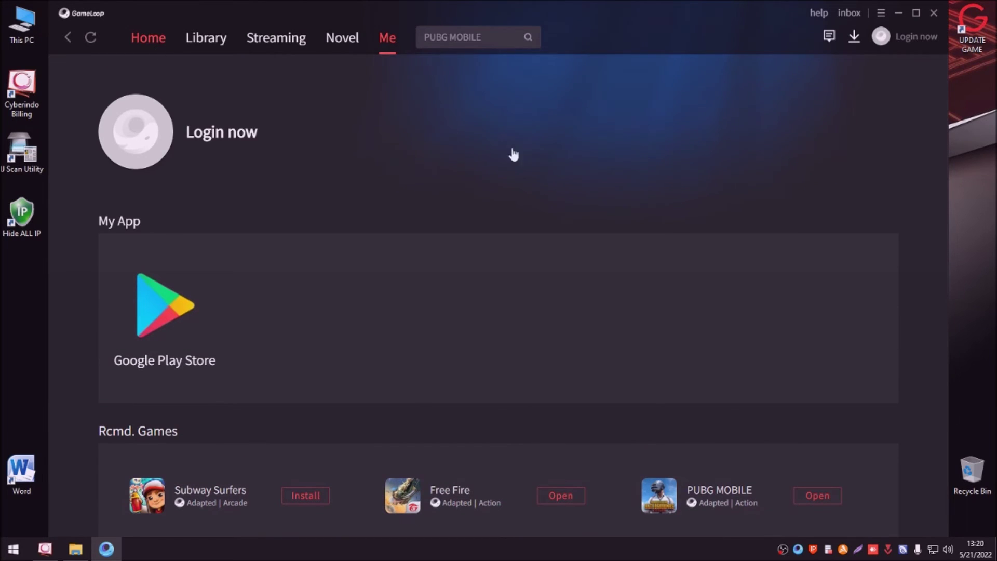